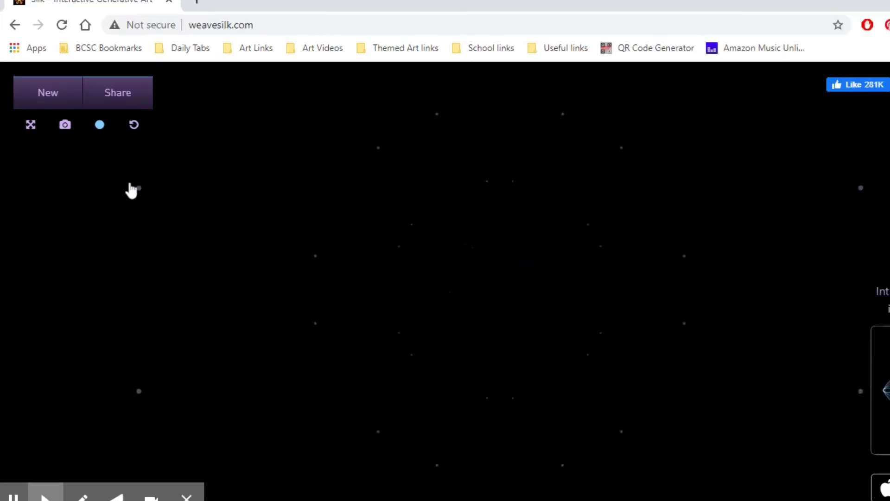
# Step: Open the drawing controls, choose the pink colour, and draw a pink symmetrical design at the canvas centre
pyautogui.click(100, 125)
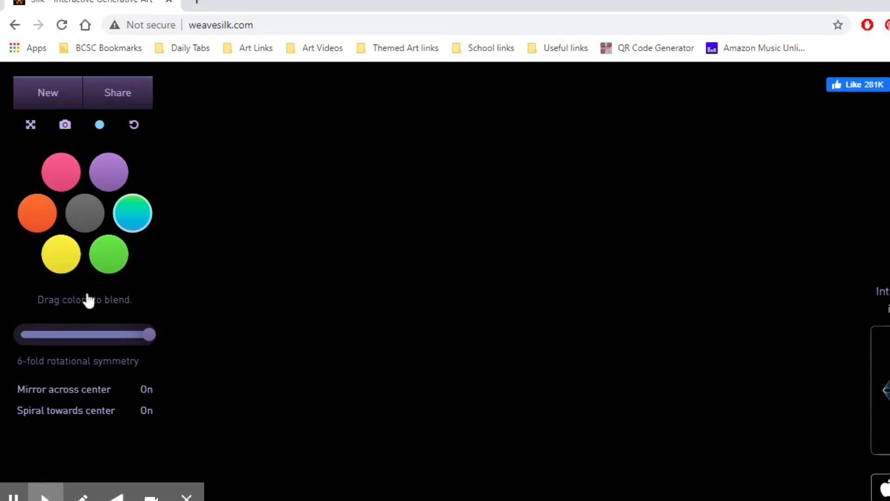
pyautogui.moveTo(149, 334)
pyautogui.mouseDown()
pyautogui.moveTo(54, 344)
pyautogui.moveTo(149, 340)
pyautogui.mouseUp()
pyautogui.click(62, 176)
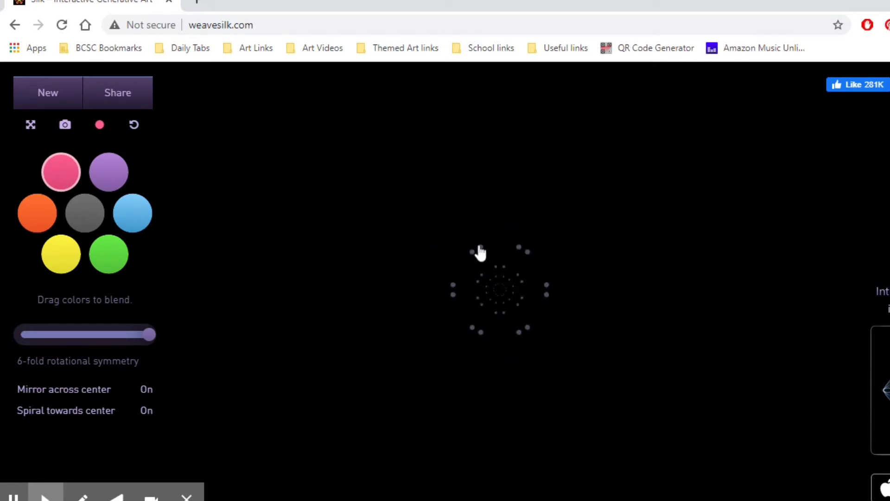
pyautogui.moveTo(479, 252); pyautogui.dragTo(487, 274)
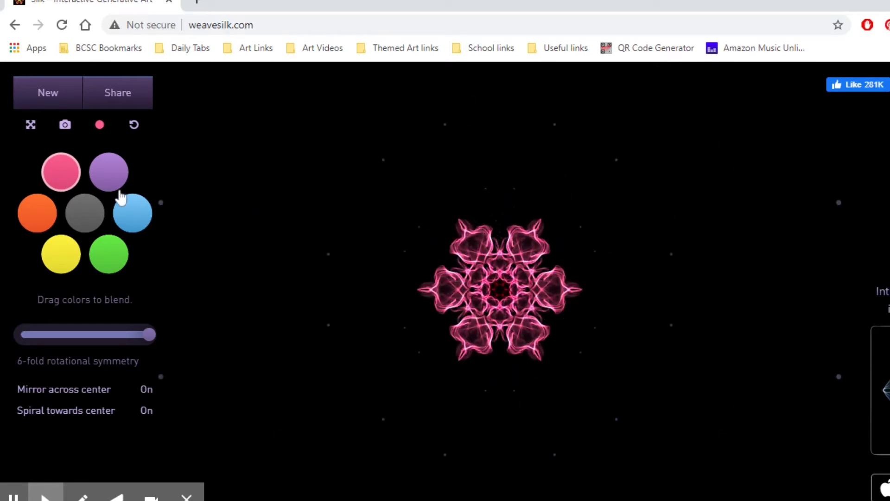
# Step: Blend the green colour with blue and draw green strands around the pink design
pyautogui.click(43, 209)
pyautogui.click(75, 242)
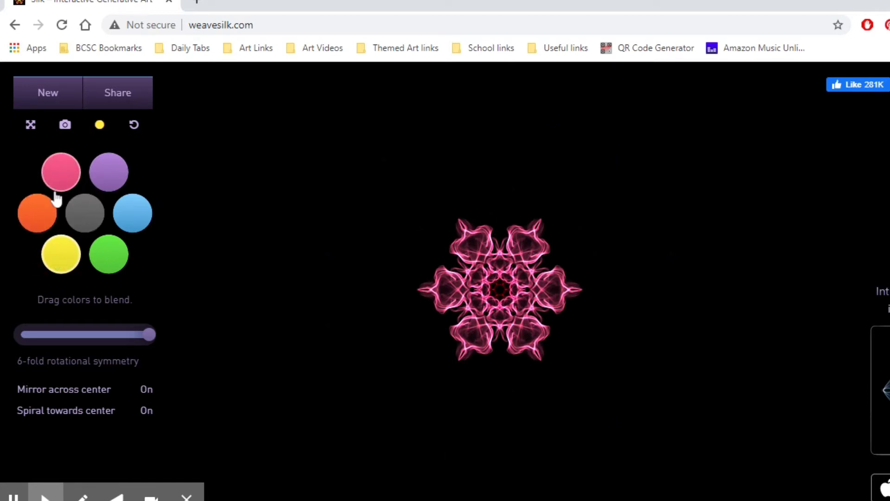
pyautogui.moveTo(112, 256); pyautogui.dragTo(132, 212)
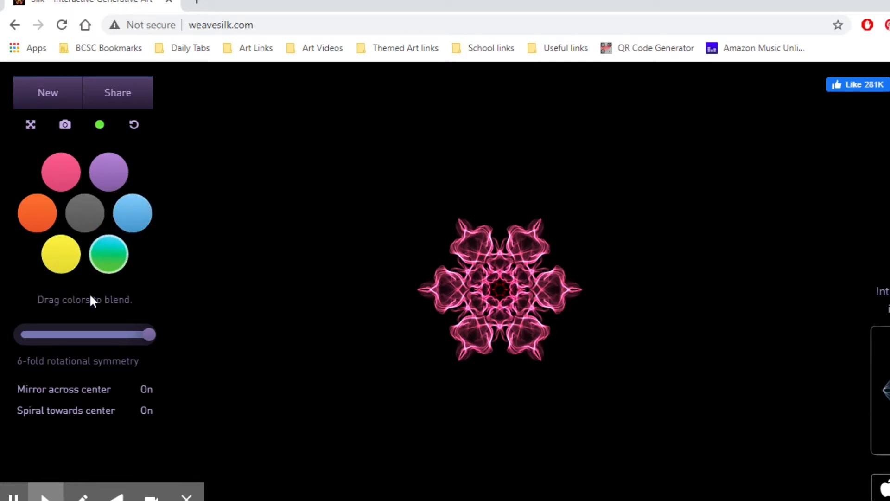
pyautogui.moveTo(410, 248)
pyautogui.mouseDown()
pyautogui.moveTo(405, 235)
pyautogui.moveTo(417, 249)
pyautogui.mouseUp()
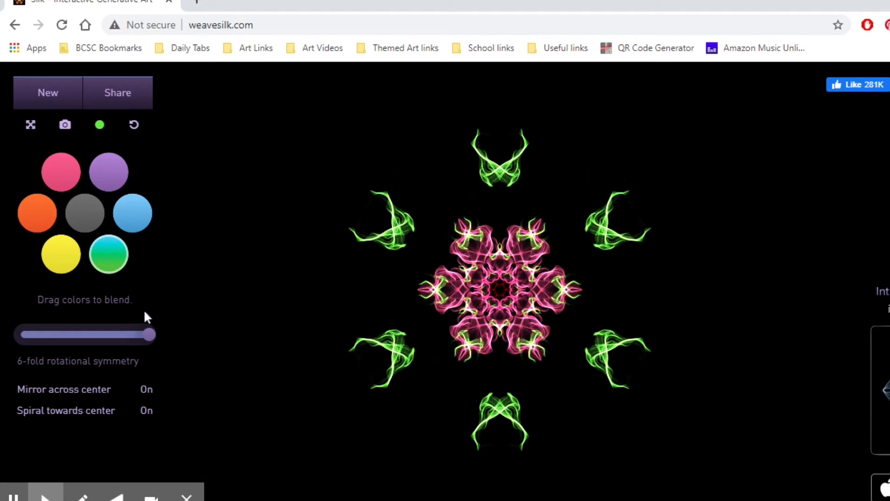
# Step: Change the rotational symmetry to 2-fold and then 3-fold, drawing more green strands with each setting
pyautogui.moveTo(151, 334); pyautogui.dragTo(29, 346)
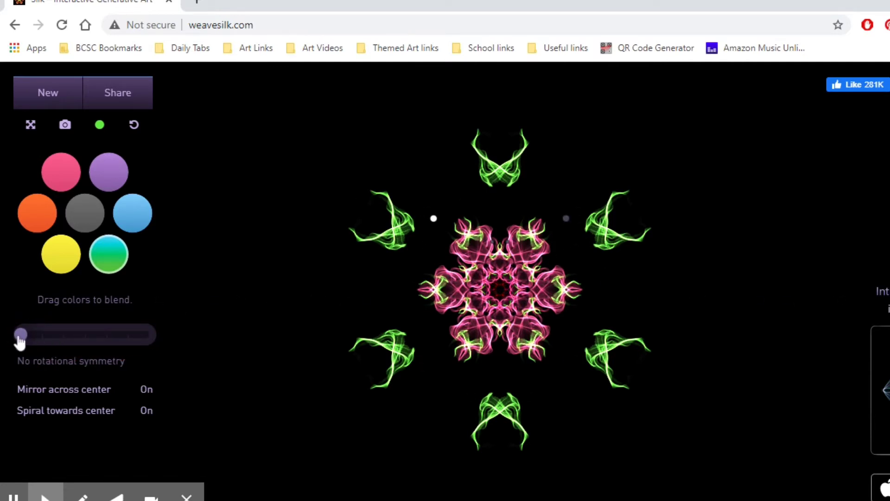
pyautogui.moveTo(20, 342); pyautogui.dragTo(41, 338)
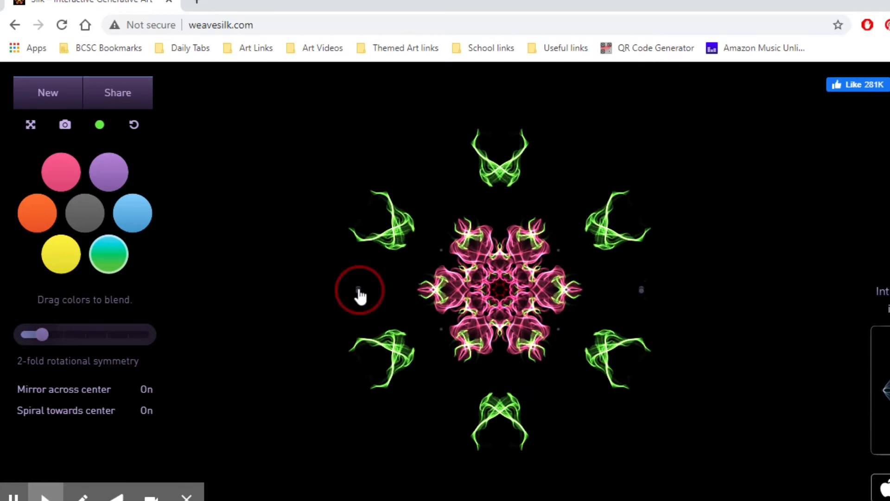
pyautogui.moveTo(360, 295)
pyautogui.mouseDown()
pyautogui.moveTo(374, 298)
pyautogui.moveTo(324, 292)
pyautogui.moveTo(318, 238)
pyautogui.moveTo(348, 258)
pyautogui.mouseUp()
pyautogui.click(70, 343)
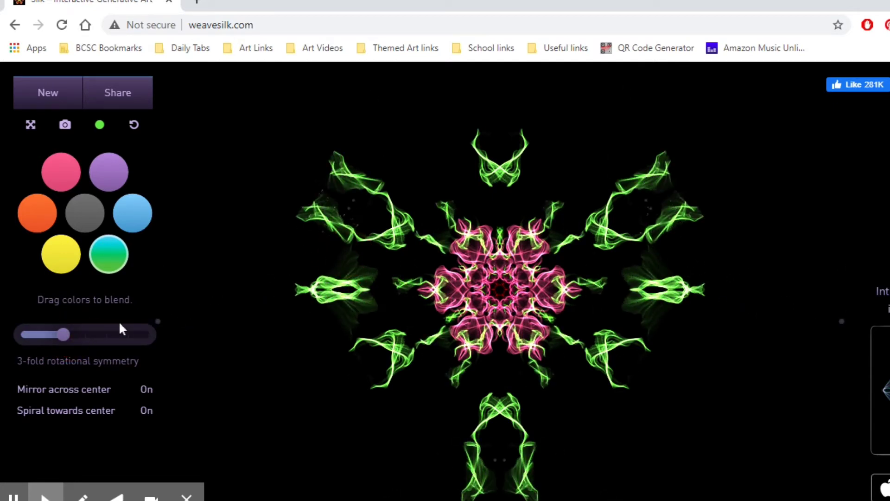
pyautogui.click(85, 335)
pyautogui.moveTo(259, 204); pyautogui.dragTo(321, 284)
# Step: Draw more green strands at 4-fold, 5-fold and finally 6-fold rotational symmetry
pyautogui.click(108, 335)
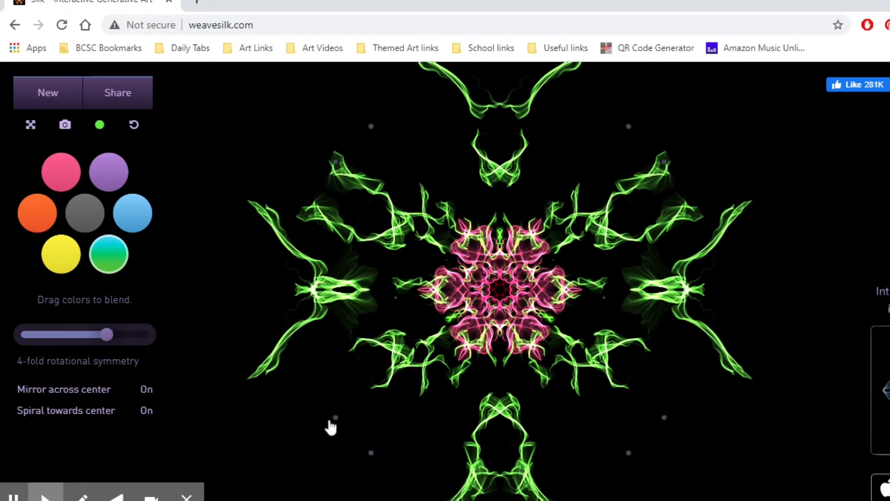
pyautogui.moveTo(339, 422)
pyautogui.mouseDown()
pyautogui.moveTo(346, 399)
pyautogui.moveTo(304, 348)
pyautogui.mouseUp()
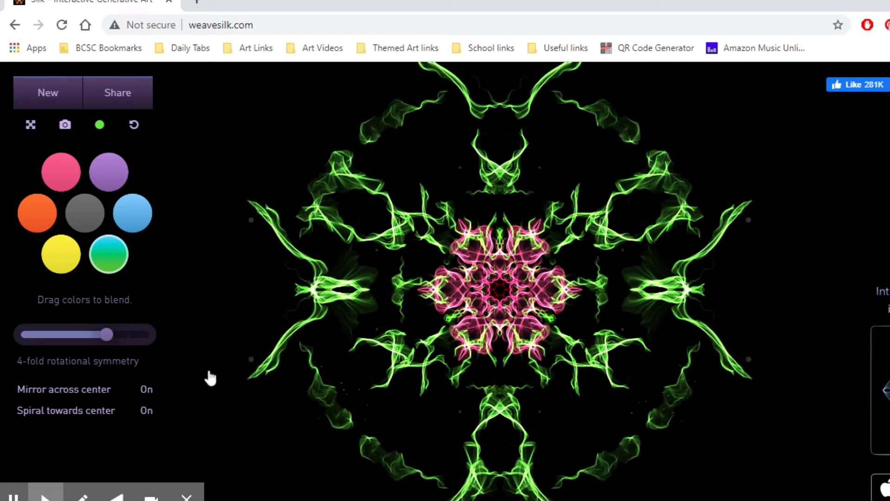
pyautogui.click(128, 334)
pyautogui.moveTo(282, 169); pyautogui.dragTo(303, 193)
pyautogui.moveTo(128, 334); pyautogui.dragTo(171, 334)
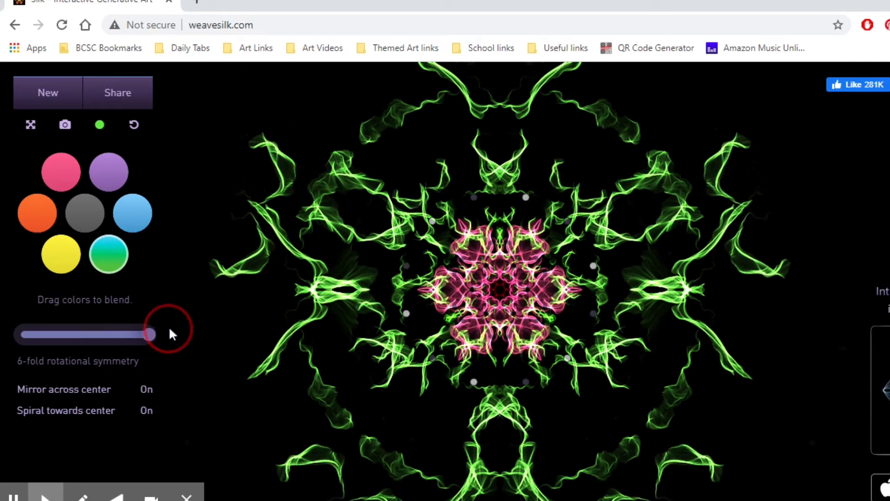
pyautogui.moveTo(298, 124); pyautogui.dragTo(329, 149)
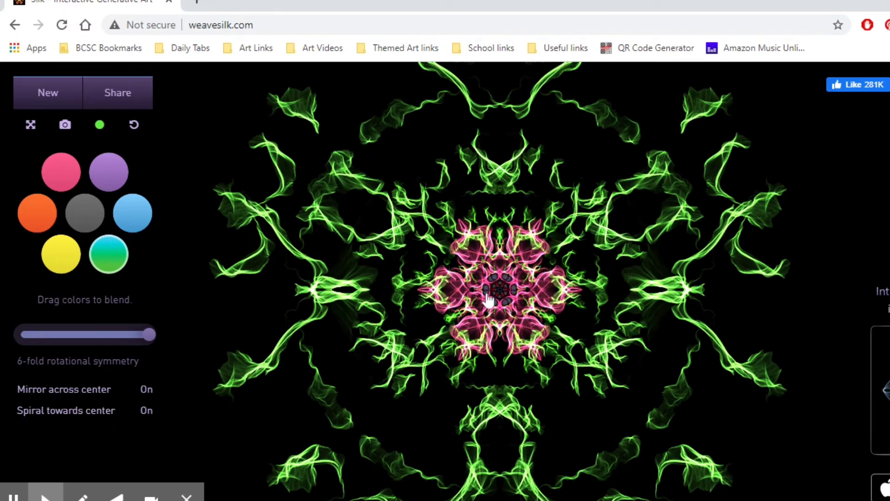
# Step: Turn off Spiral towards center and Mirror across center, select blue, and draw blue strands
pyautogui.click(156, 409)
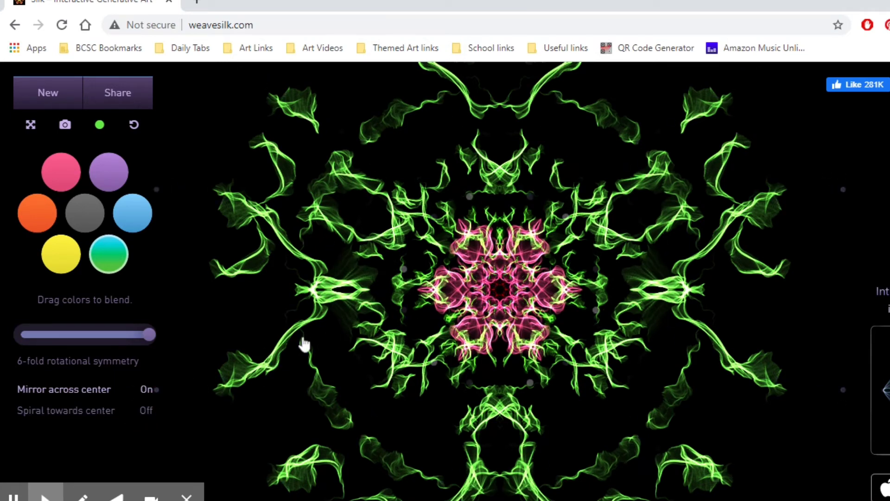
pyautogui.moveTo(278, 300)
pyautogui.mouseDown()
pyautogui.moveTo(244, 294)
pyautogui.moveTo(293, 289)
pyautogui.moveTo(228, 288)
pyautogui.moveTo(283, 292)
pyautogui.mouseUp()
pyautogui.click(133, 213)
pyautogui.click(146, 388)
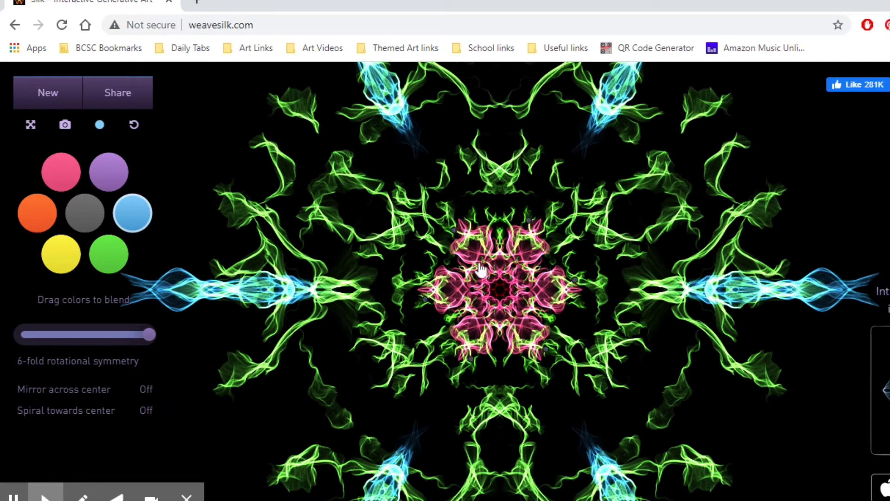
pyautogui.moveTo(502, 132)
pyautogui.mouseDown()
pyautogui.moveTo(510, 171)
pyautogui.moveTo(487, 98)
pyautogui.moveTo(505, 151)
pyautogui.mouseUp()
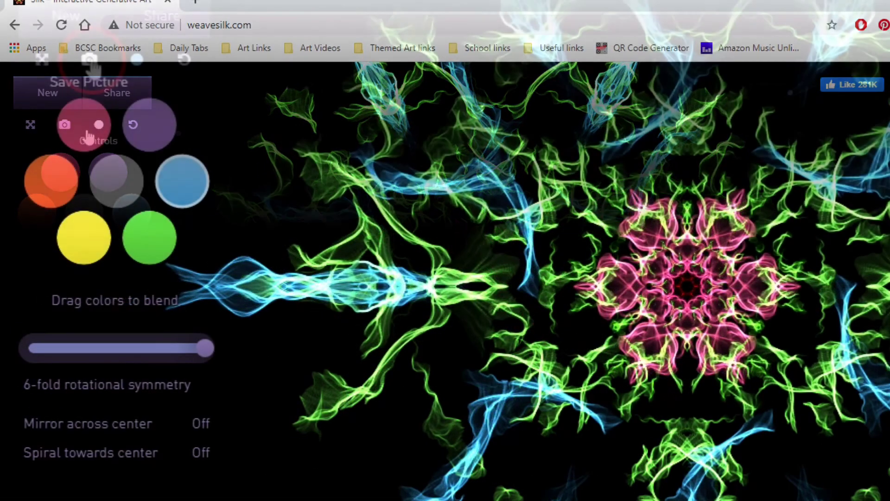
# Step: Take a snapshot of the artwork and save the thumbnail image as cool pic in Downloads
pyautogui.click(90, 60)
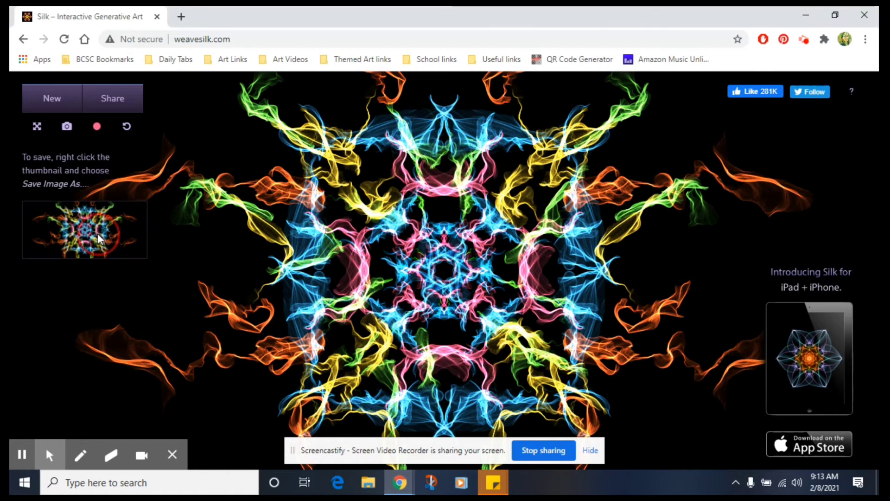
pyautogui.rightClick(99, 236)
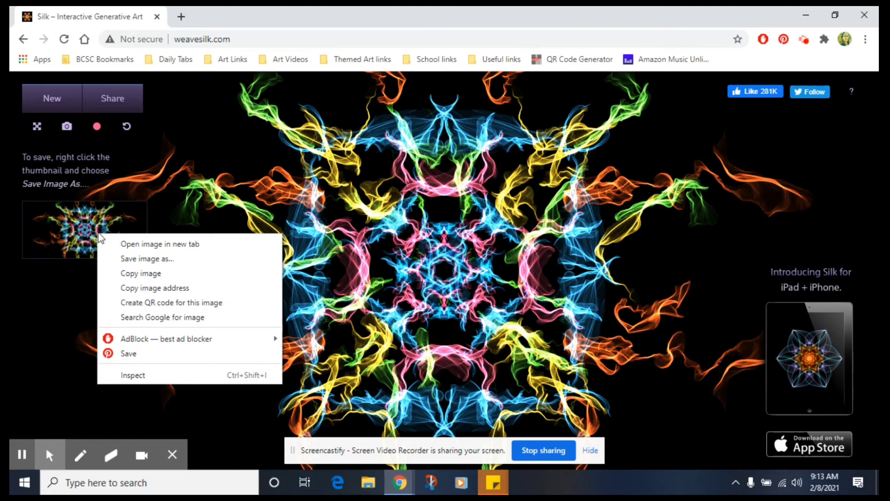
pyautogui.click(135, 259)
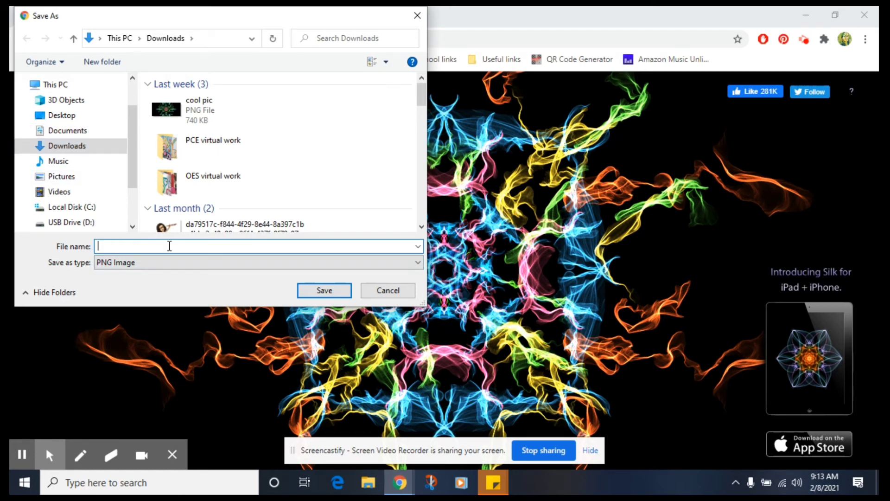
pyautogui.write('cool pic 2')
pyautogui.click(325, 289)
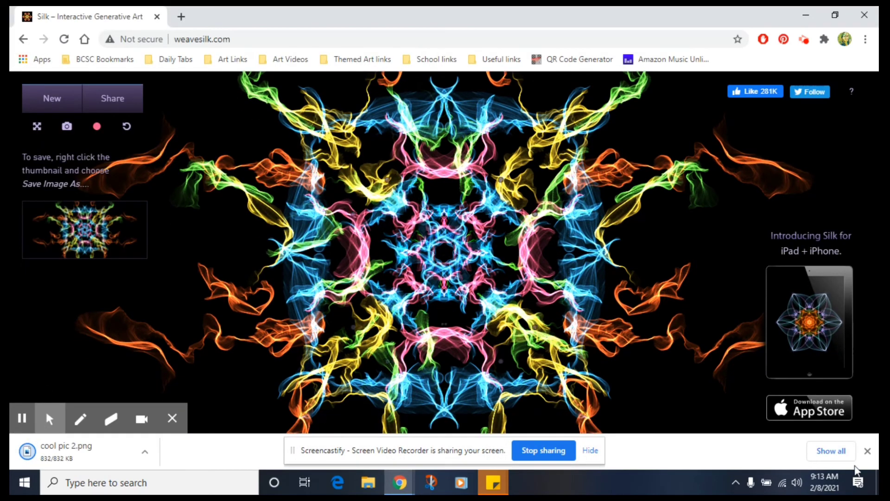
# Step: Open Google Classroom from the apps launcher in a new browser tab
pyautogui.click(867, 450)
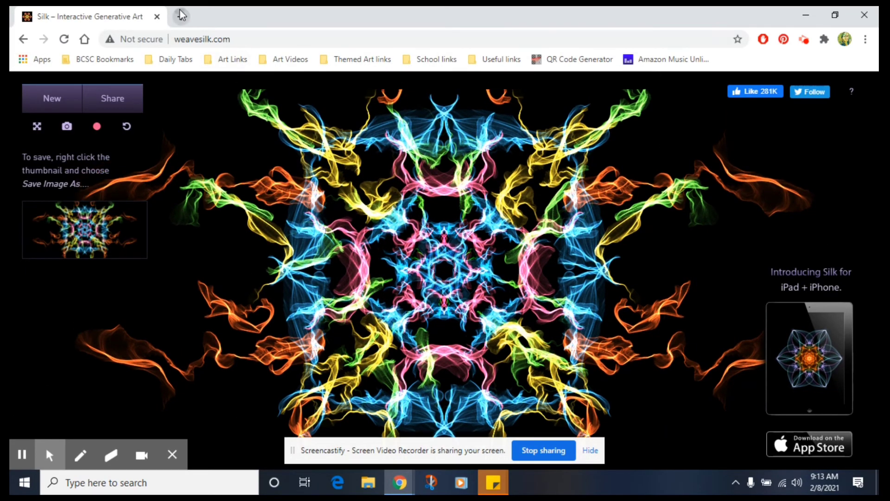
pyautogui.click(181, 15)
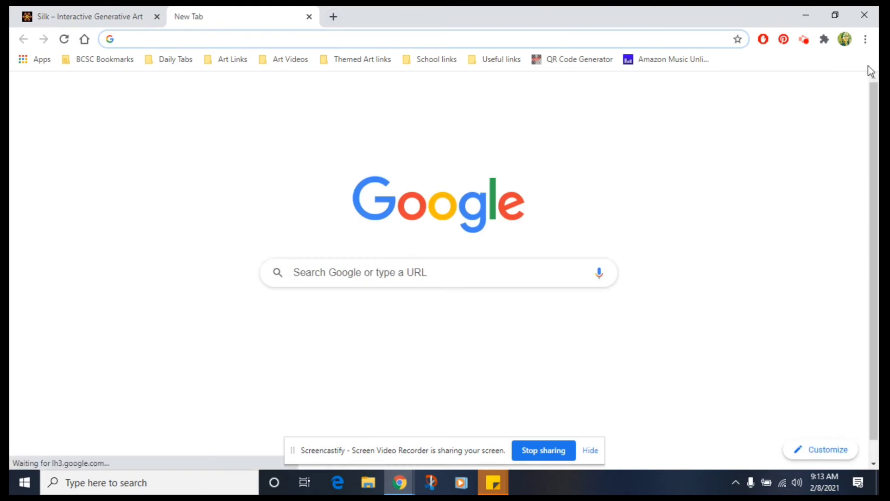
pyautogui.click(846, 93)
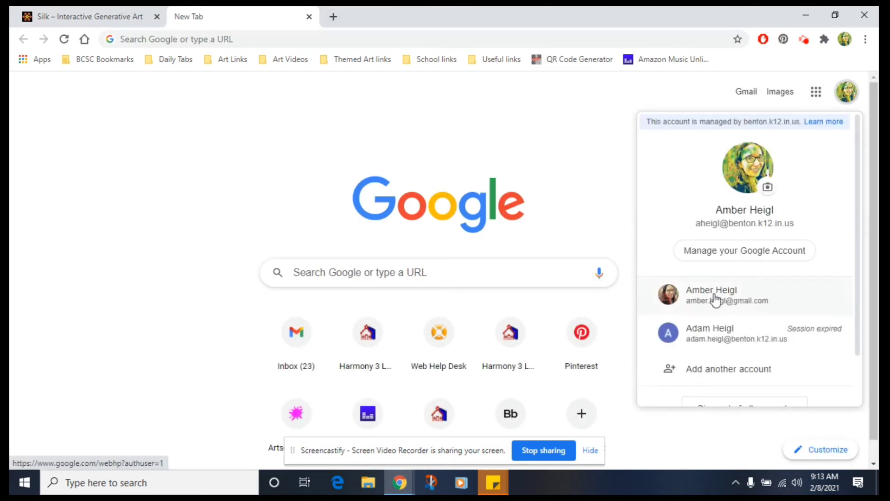
pyautogui.click(816, 92)
pyautogui.scroll(-3, 698, 273)
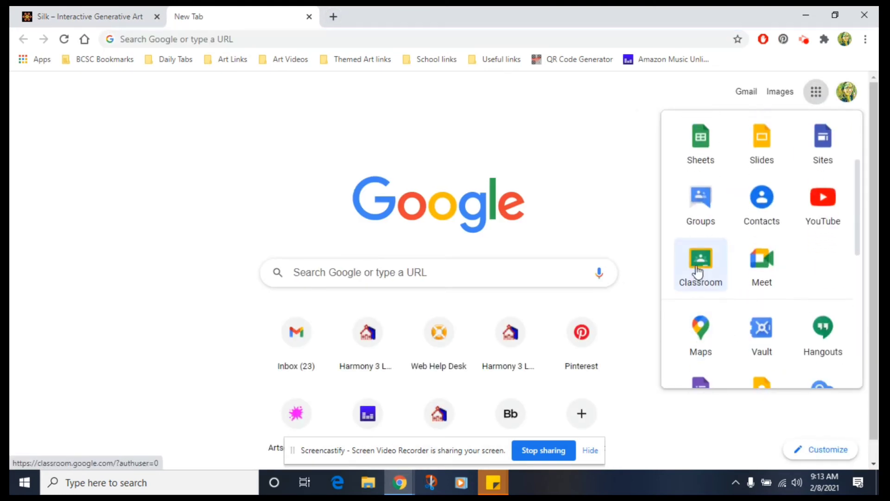
pyautogui.click(693, 262)
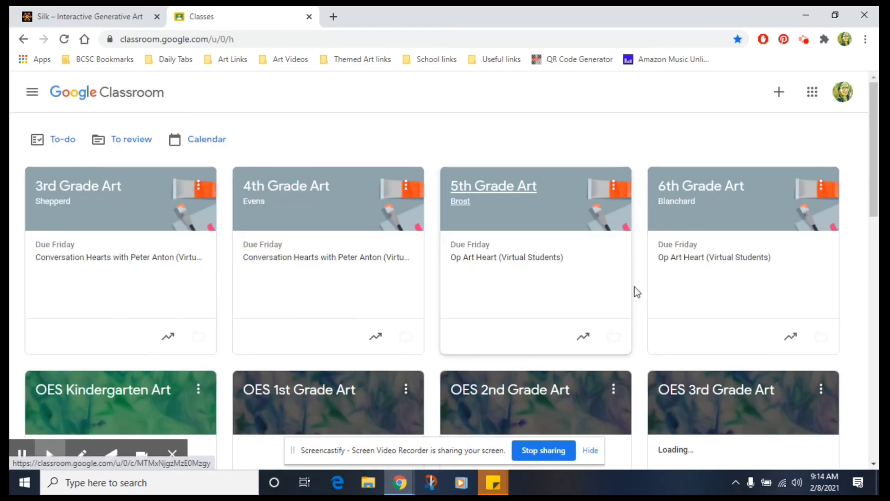
# Step: Scroll through the classes, open PCE 6th Grade Art, and go to its Classwork page
pyautogui.scroll(-10, 637, 291)
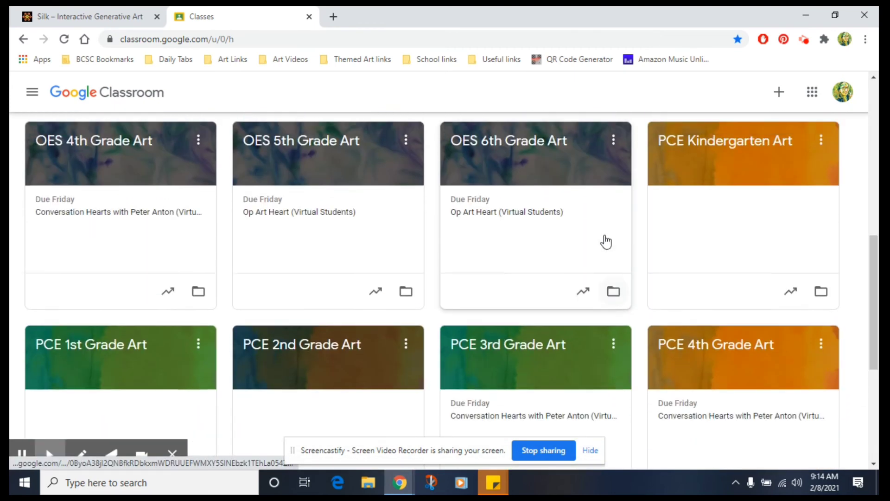
pyautogui.scroll(1, 496, 175)
pyautogui.scroll(-6, 504, 288)
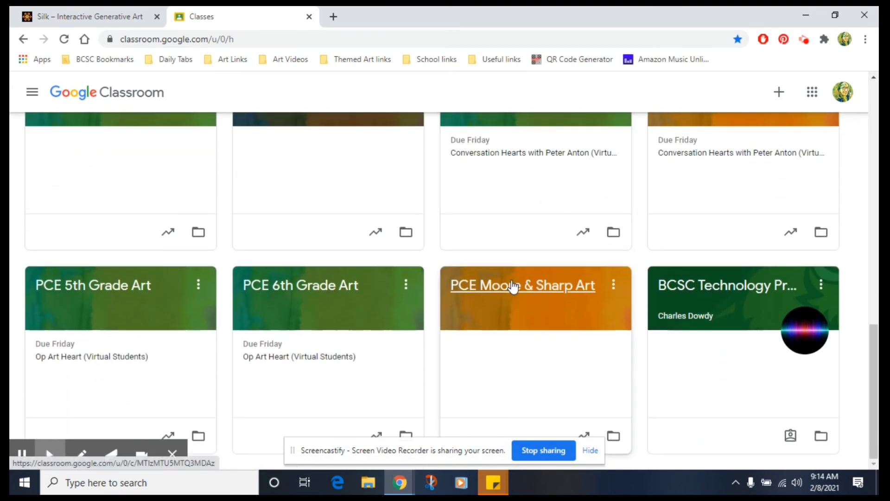
pyautogui.click(294, 287)
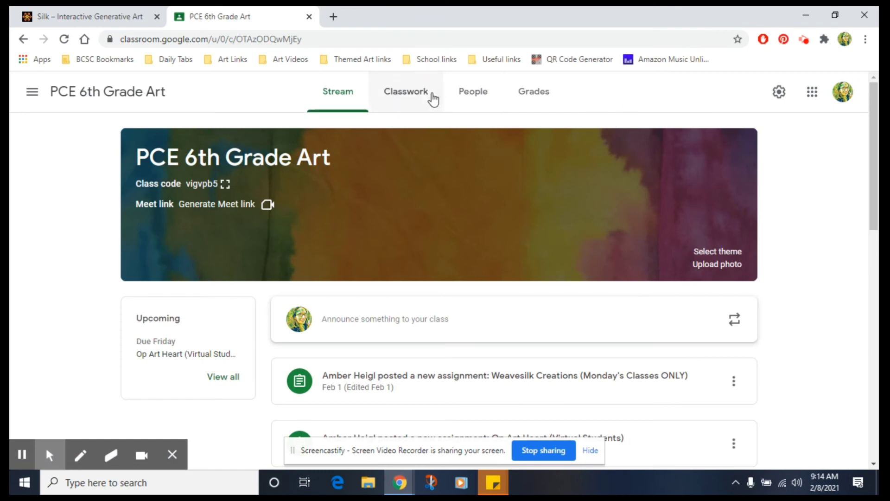
pyautogui.click(433, 95)
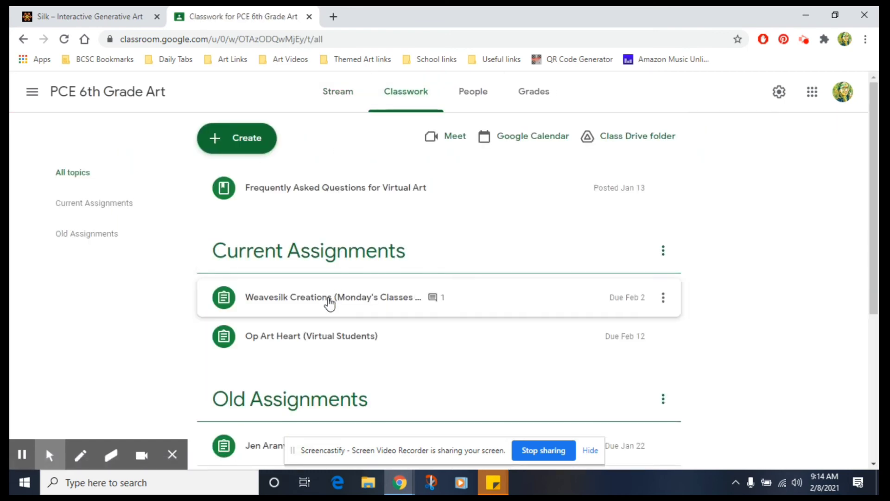
# Step: Expand the Weavesilk Creations assignment to read its instructions, then return to the Silk tab
pyautogui.click(306, 299)
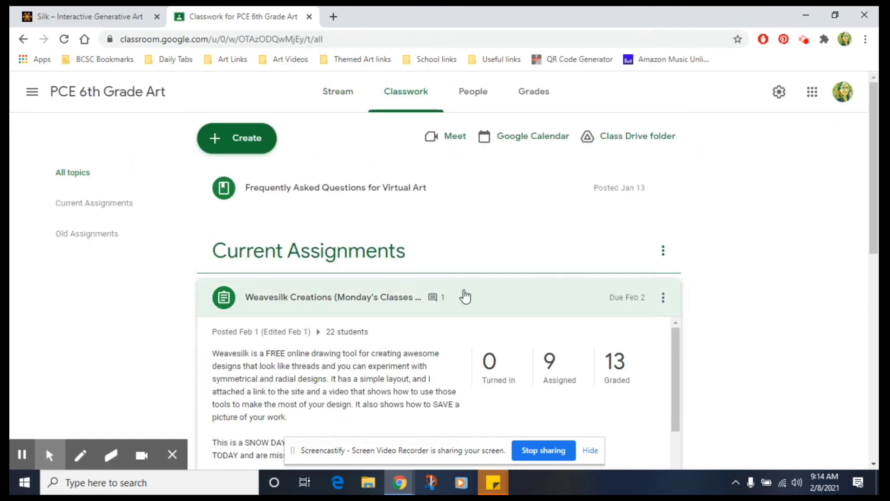
pyautogui.scroll(-5, 459, 278)
pyautogui.scroll(3, 449, 260)
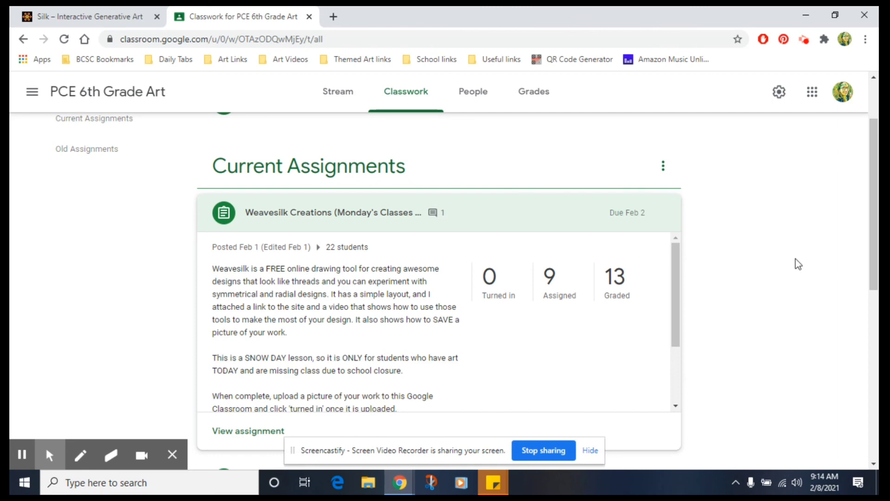
pyautogui.click(309, 17)
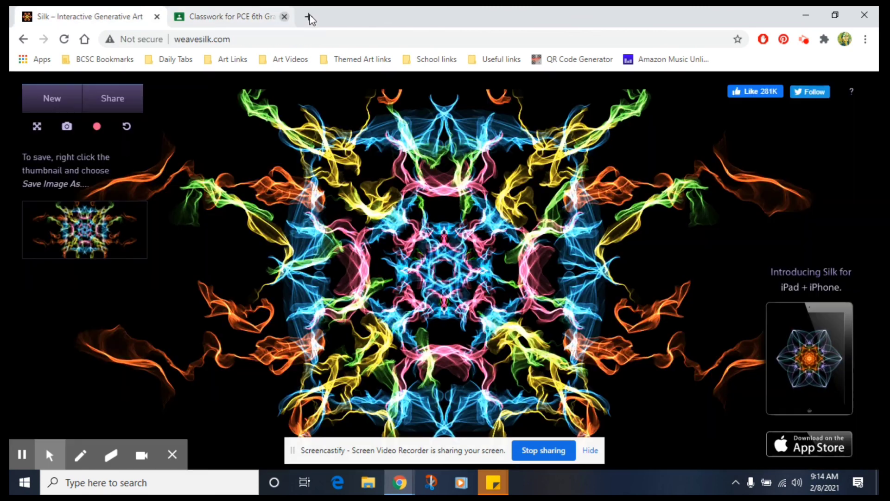